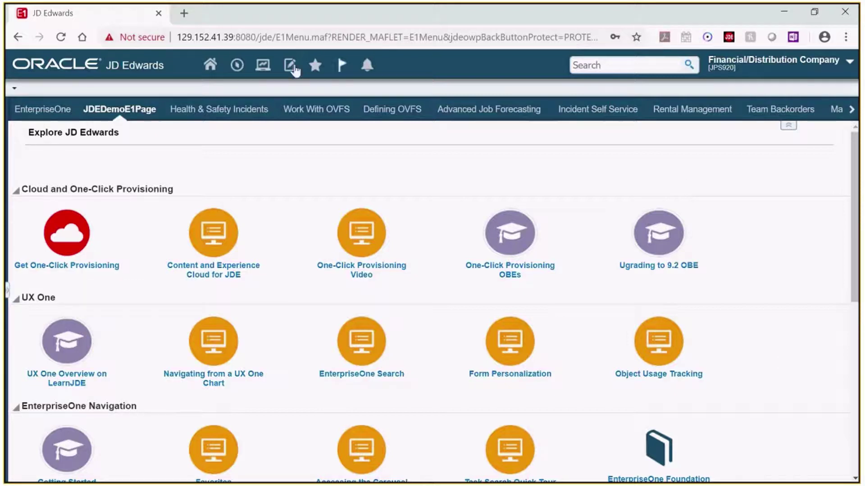
Step: Open Customer Service Inquiry from Favorites and apply the saved Cust4242-540Next-Today query
{"action": "left_click", "coordinate": [313, 67]}
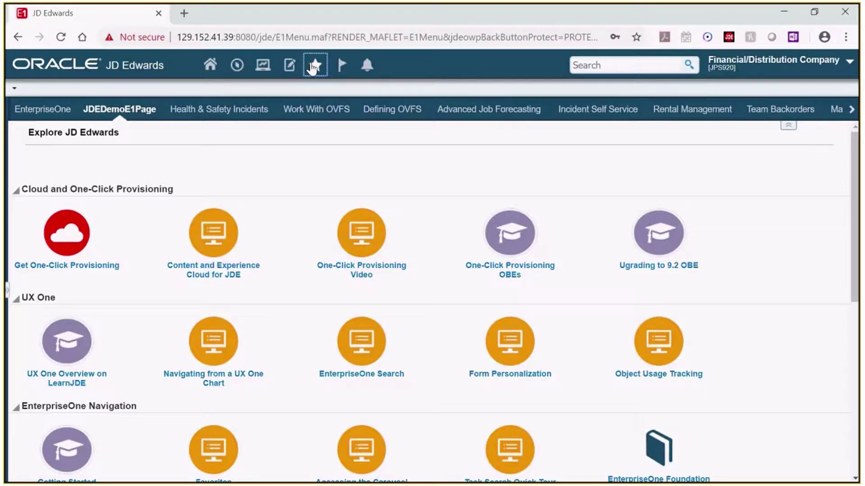
{"action": "left_click", "coordinate": [354, 123]}
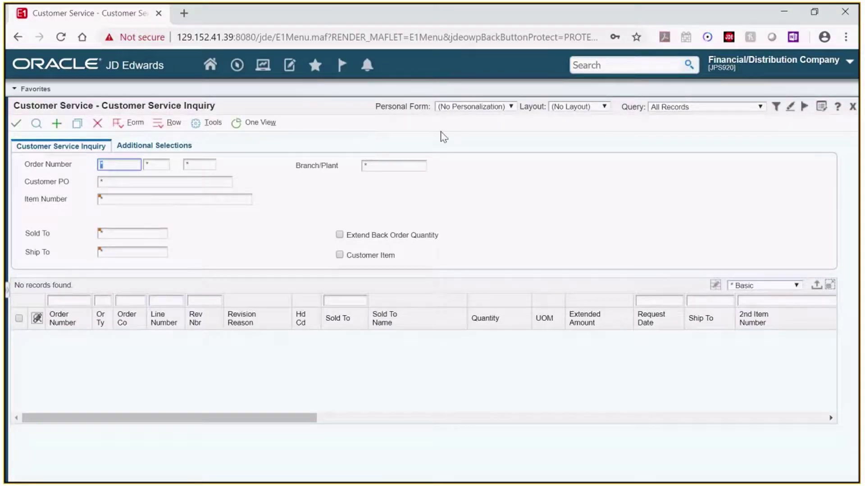
{"action": "left_click", "coordinate": [775, 106]}
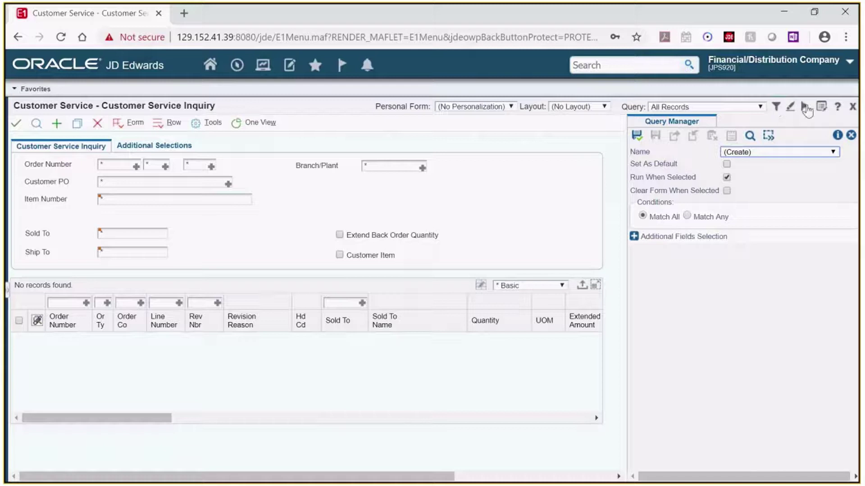
{"action": "left_click", "coordinate": [799, 152]}
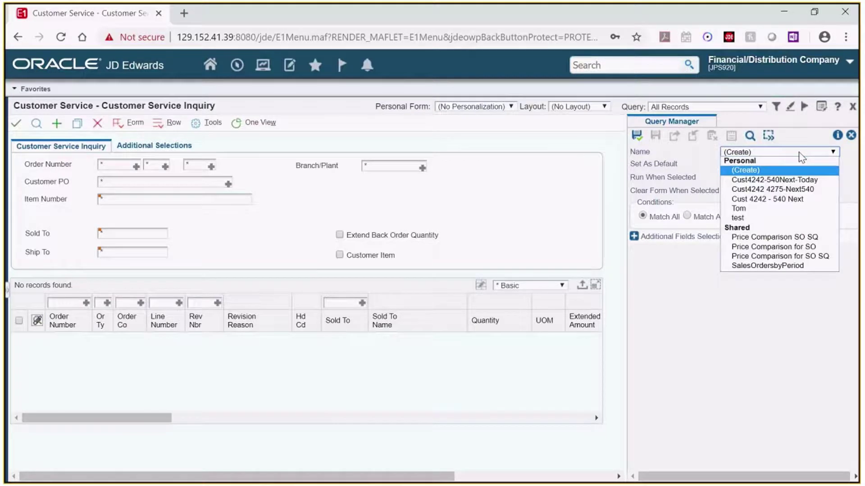
{"action": "left_click", "coordinate": [804, 180]}
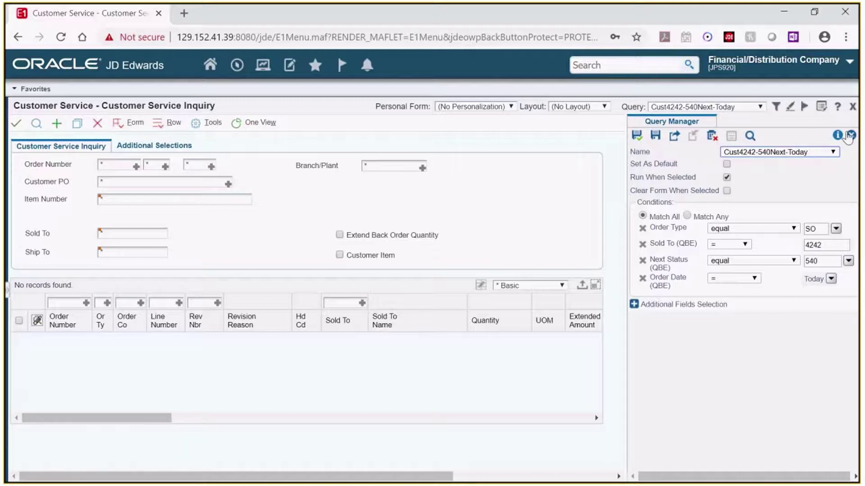
{"action": "left_click", "coordinate": [851, 135]}
{"action": "left_click", "coordinate": [758, 108]}
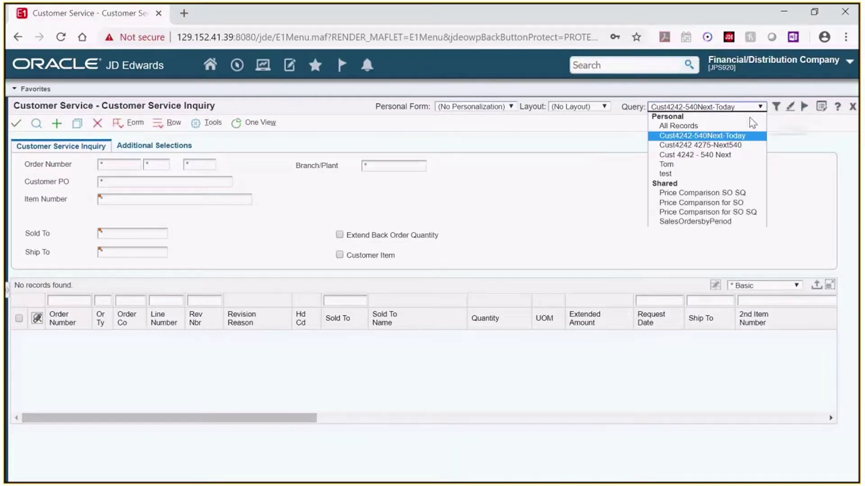
Step: Reset the query to All Records and bring up the Watchlist Manager for a new watchlist
{"action": "left_click", "coordinate": [751, 126]}
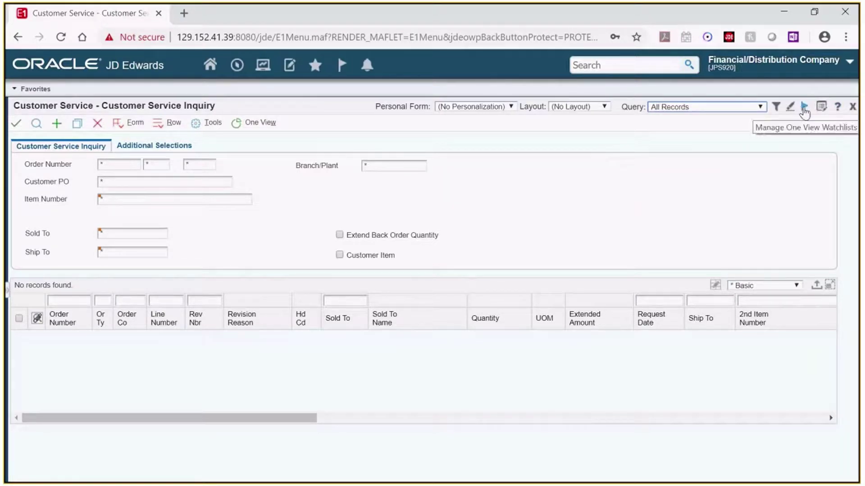
{"action": "left_click", "coordinate": [804, 108]}
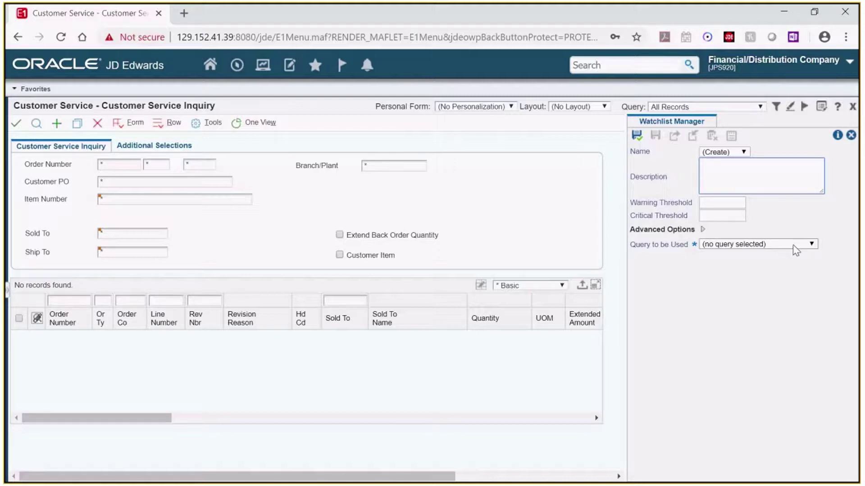
Step: Base the watchlist on Cust4242-540Next-Today, describe it as 'SO' order lines entered today for Capital Systems, and save
{"action": "left_click", "coordinate": [811, 244]}
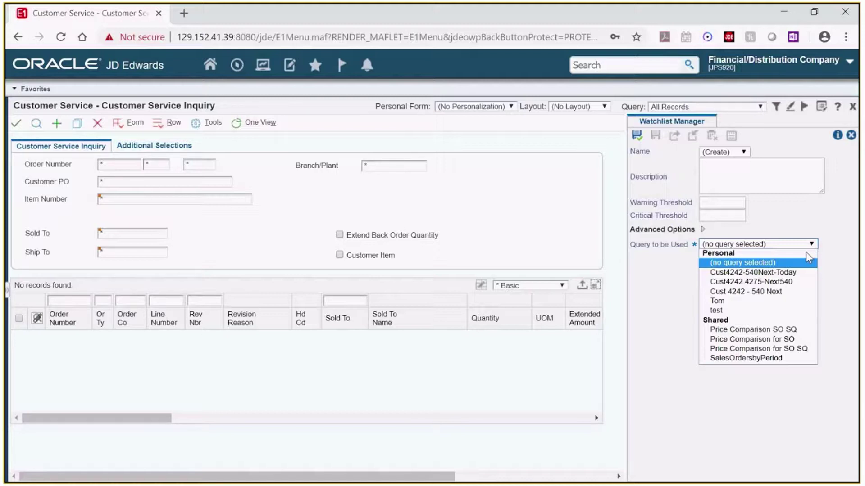
{"action": "left_click", "coordinate": [786, 272]}
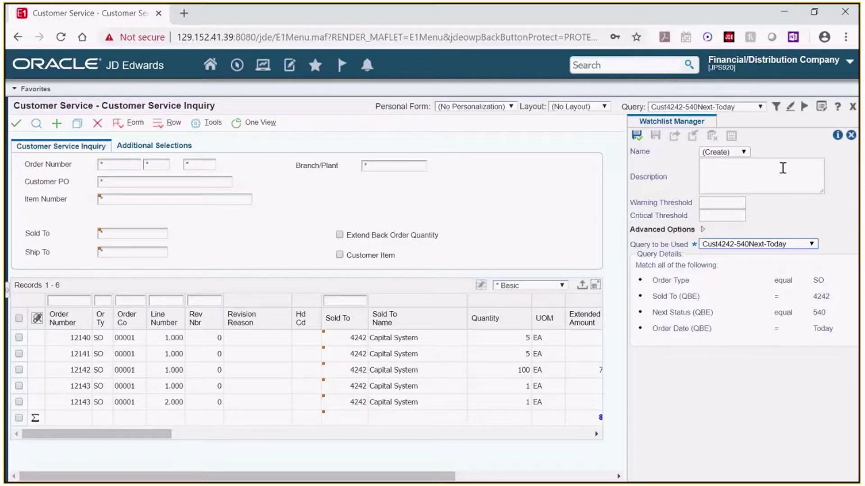
{"action": "left_click", "coordinate": [779, 168]}
{"action": "type", "text": "'SO'"}
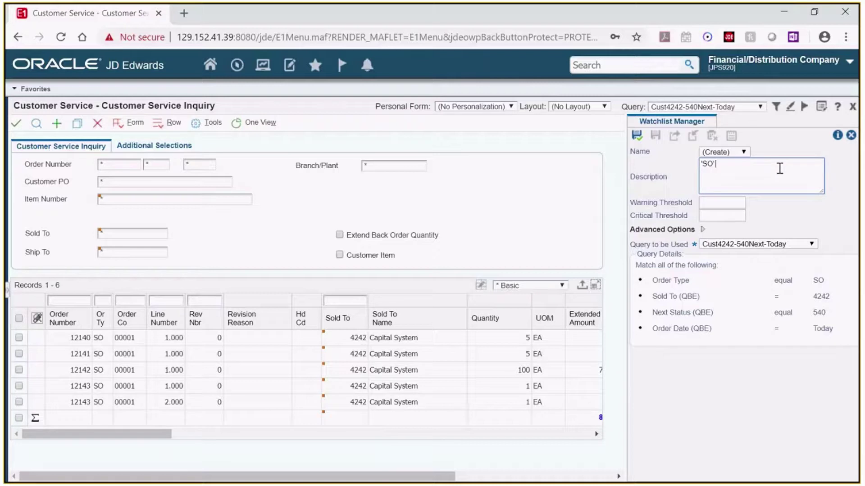
{"action": "type", "text": " order lines entered today for Ca"}
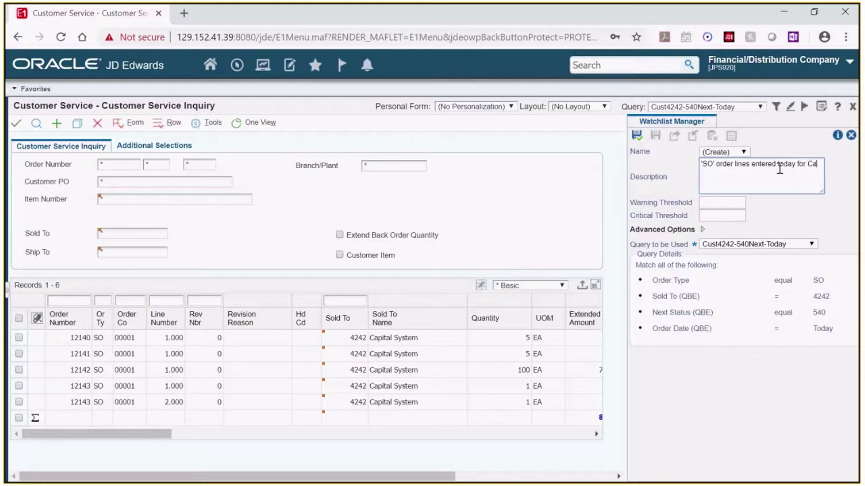
{"action": "type", "text": "pital Systems."}
{"action": "left_click", "coordinate": [636, 136]}
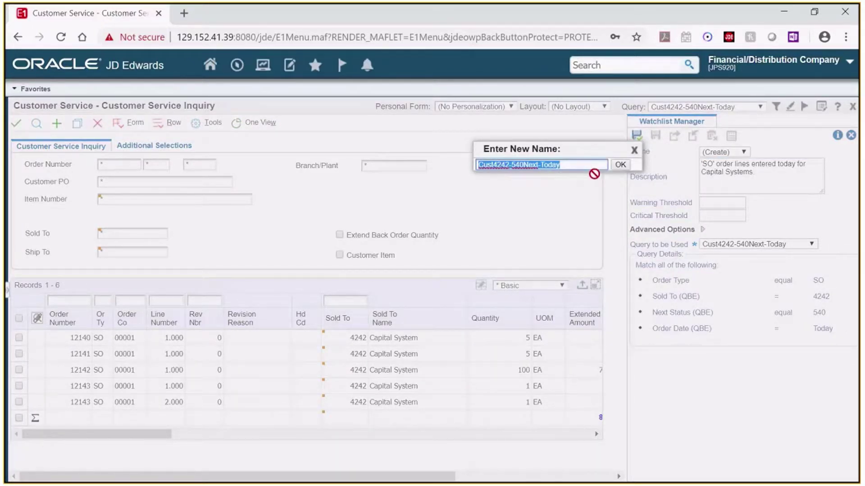
Step: Keep the suggested watchlist name, set warning threshold 5 and critical threshold 10, and save
{"action": "left_click", "coordinate": [621, 164]}
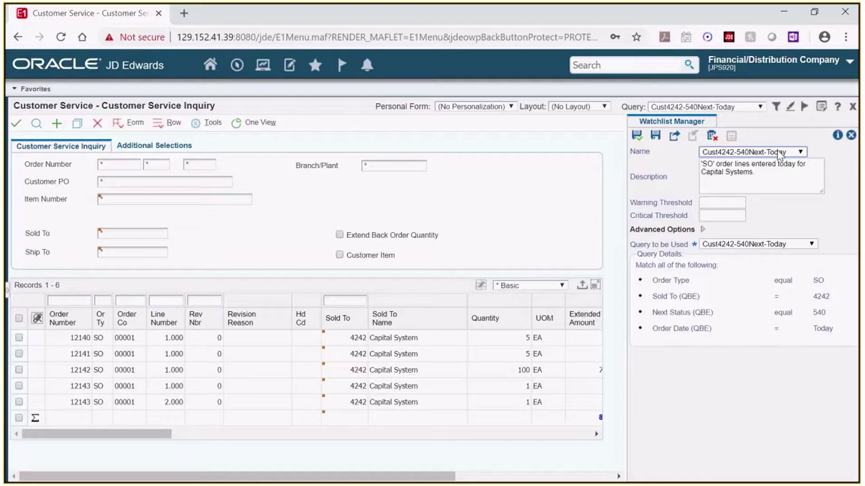
{"action": "left_click", "coordinate": [713, 201]}
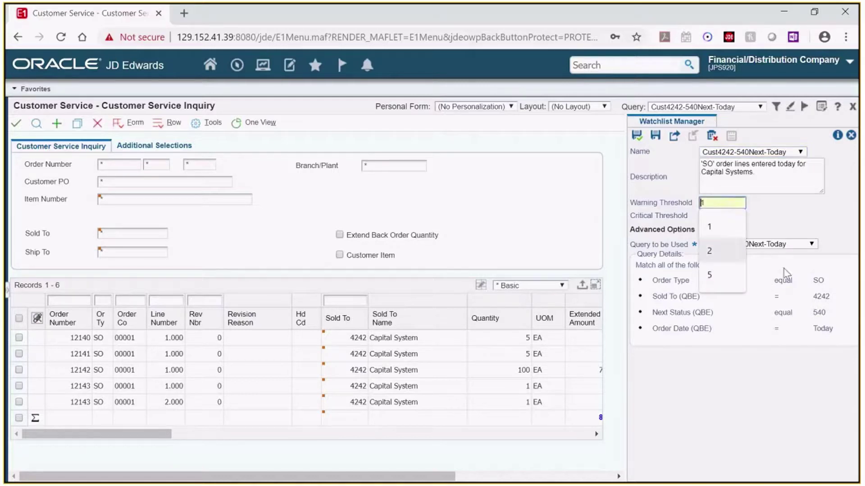
{"action": "type", "text": "5"}
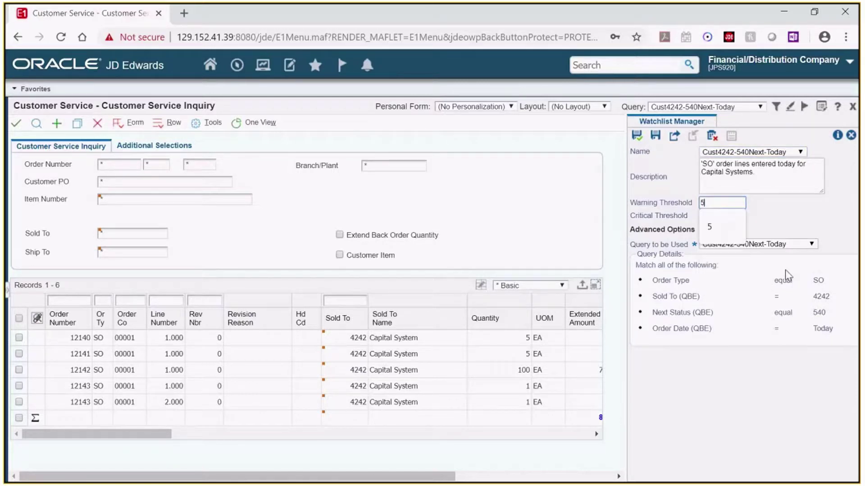
{"action": "left_click", "coordinate": [734, 230]}
{"action": "left_click", "coordinate": [721, 219]}
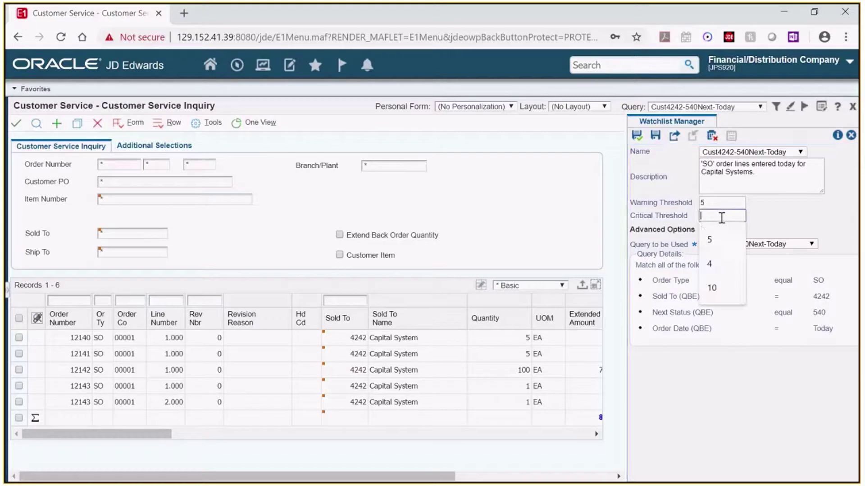
{"action": "type", "text": "10"}
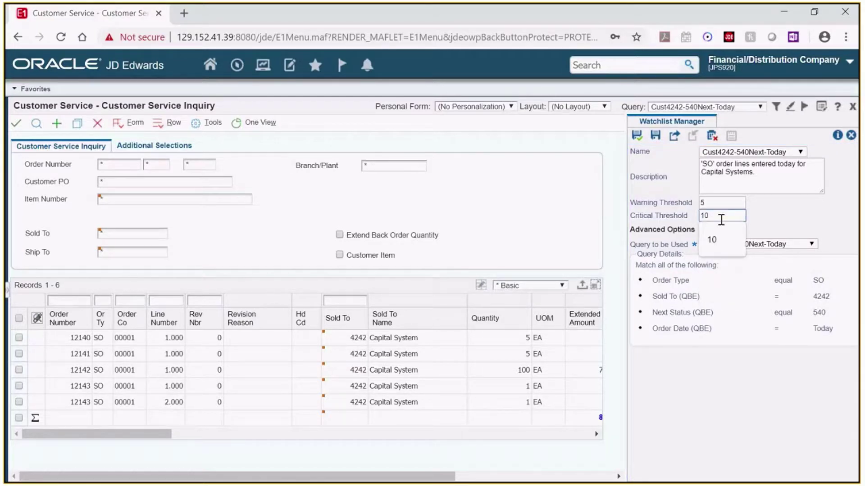
{"action": "left_click", "coordinate": [795, 211]}
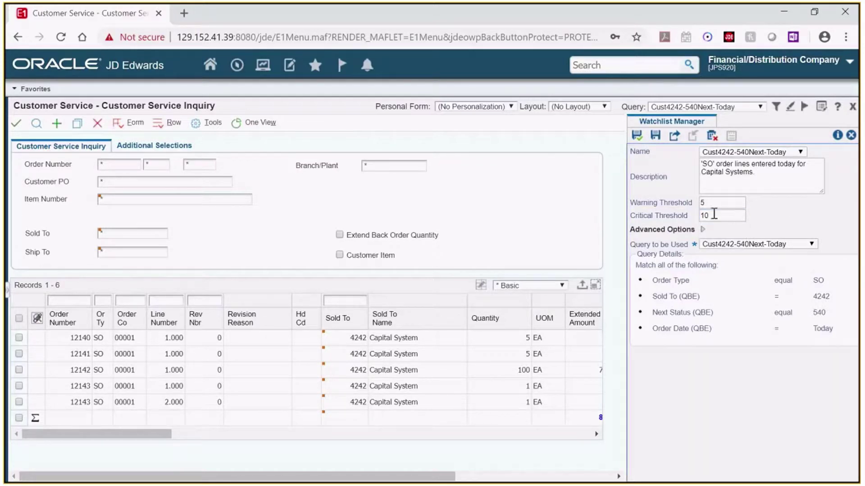
{"action": "left_click", "coordinate": [637, 138]}
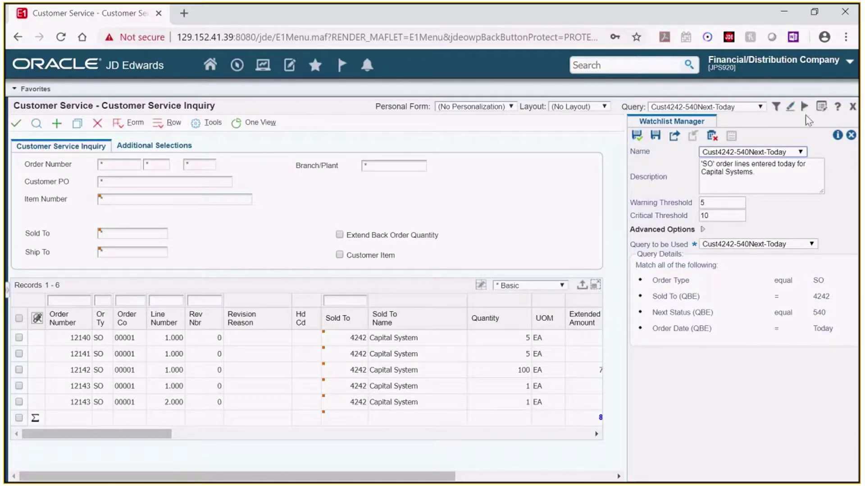
{"action": "left_click", "coordinate": [850, 135]}
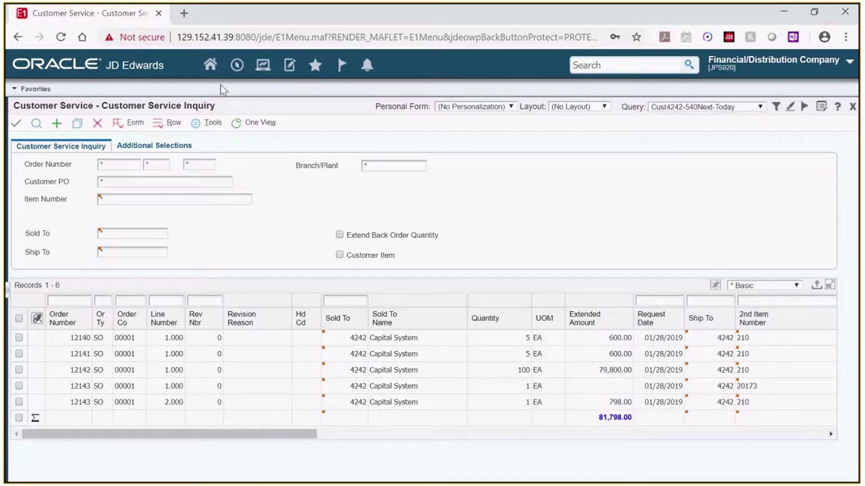
Step: Close the inquiry form and check that Cust4242-540Next-Today appears under Personal watchlists with 5 records
{"action": "left_click", "coordinate": [97, 124]}
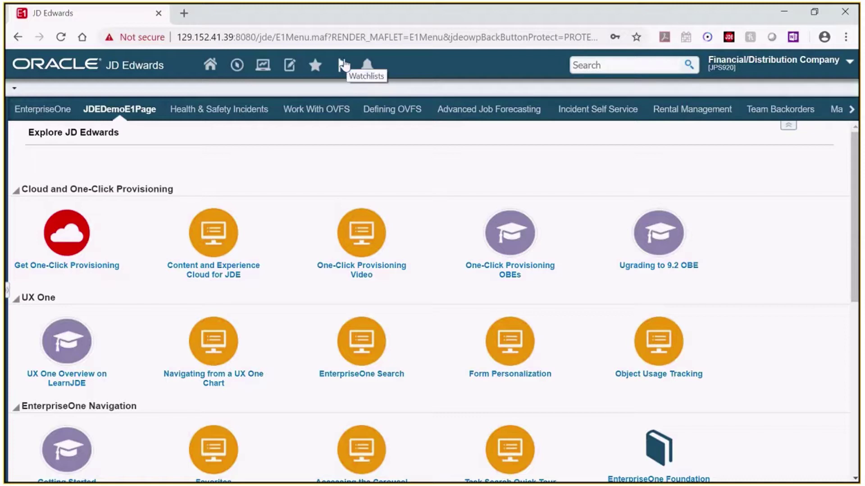
{"action": "left_click", "coordinate": [344, 66]}
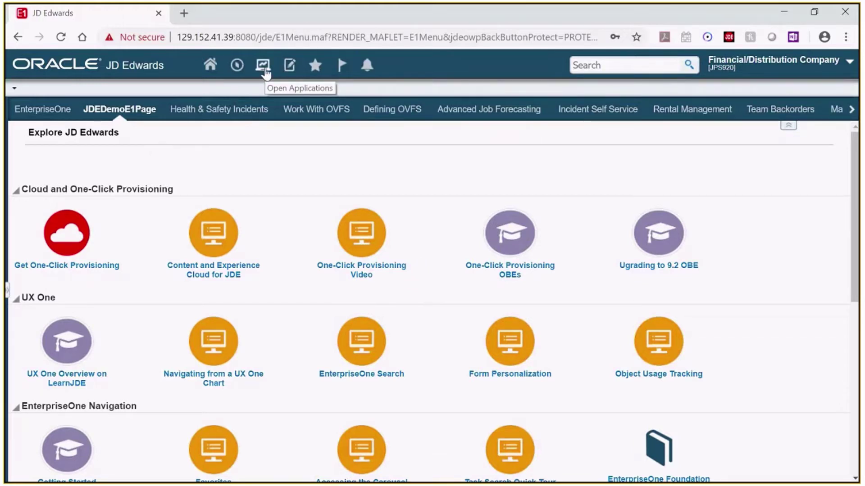
Step: Reopen Customer Service Inquiry and load the Cust4242-540Next-Today watchlist in the Watchlist Manager
{"action": "left_click", "coordinate": [314, 66]}
{"action": "left_click", "coordinate": [367, 127]}
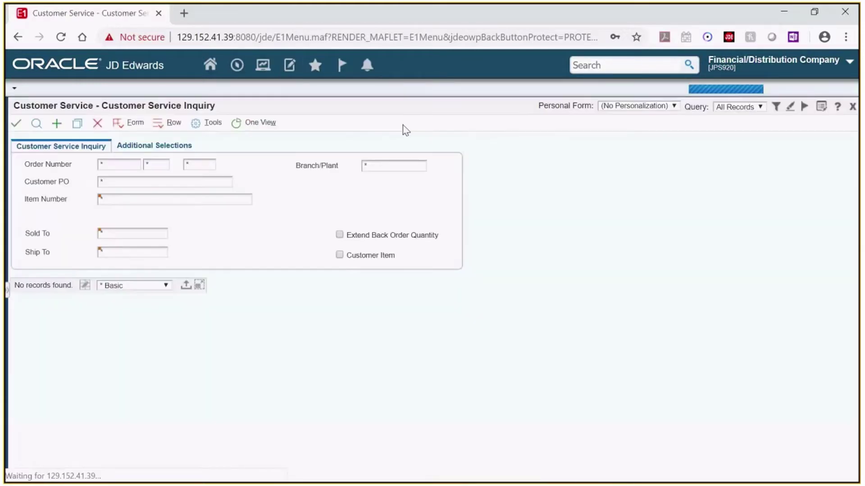
{"action": "left_click", "coordinate": [805, 108]}
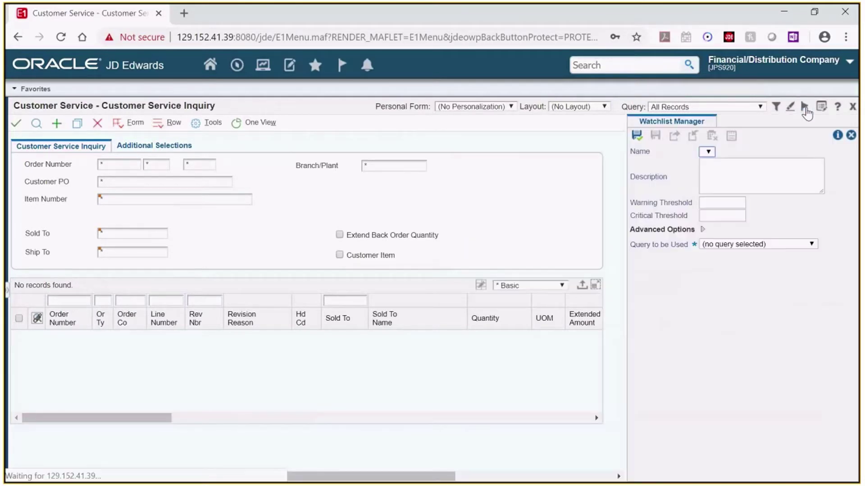
{"action": "left_click", "coordinate": [772, 153]}
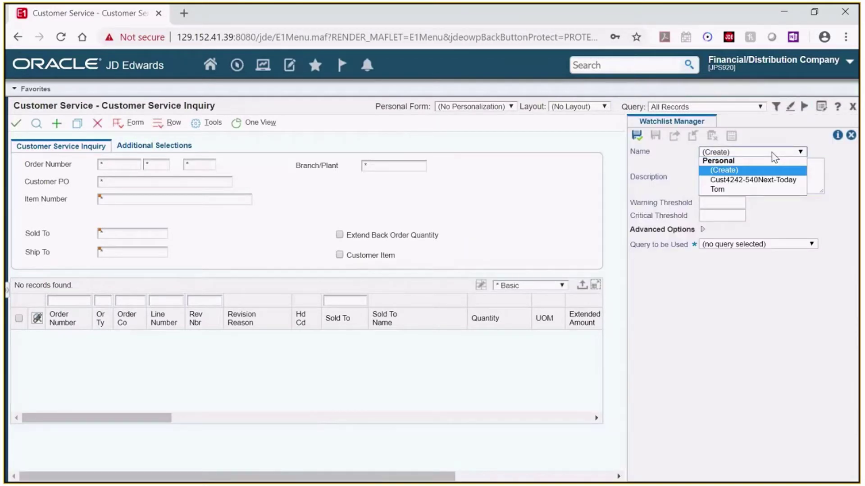
{"action": "left_click", "coordinate": [772, 180]}
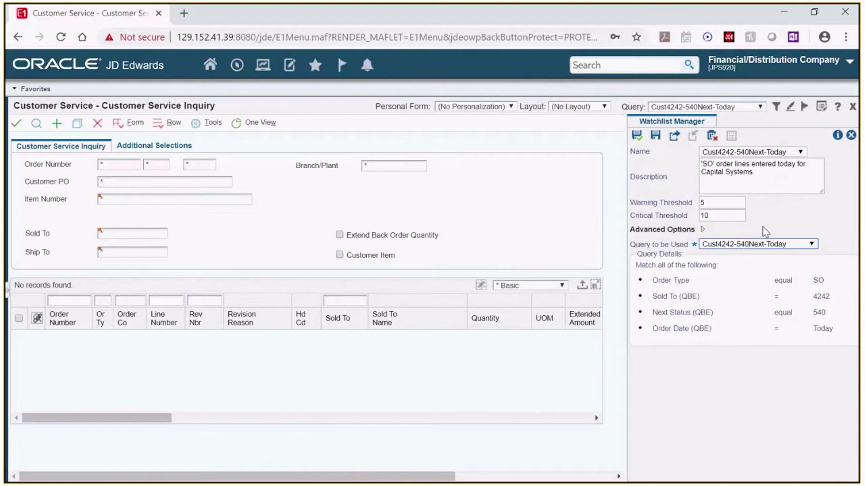
Step: Lower the thresholds to 3 warning and 5 critical, save, and close the form
{"action": "left_click", "coordinate": [720, 202]}
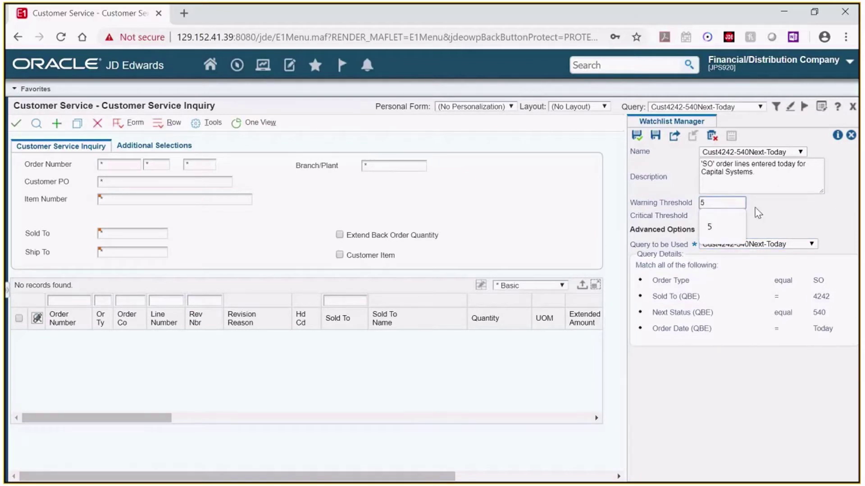
{"action": "key", "text": "BackSpace"}
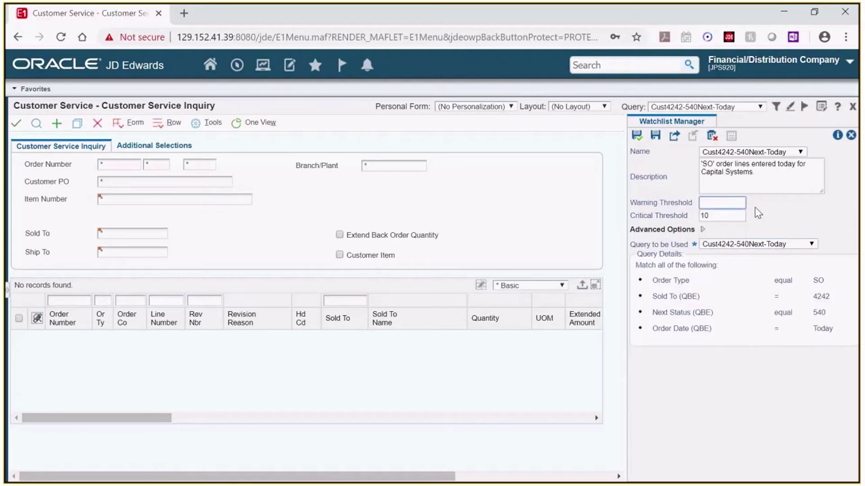
{"action": "type", "text": "3"}
{"action": "left_click", "coordinate": [722, 216]}
{"action": "key", "text": "BackSpace"}
{"action": "key", "text": "BackSpace"}
{"action": "type", "text": "5"}
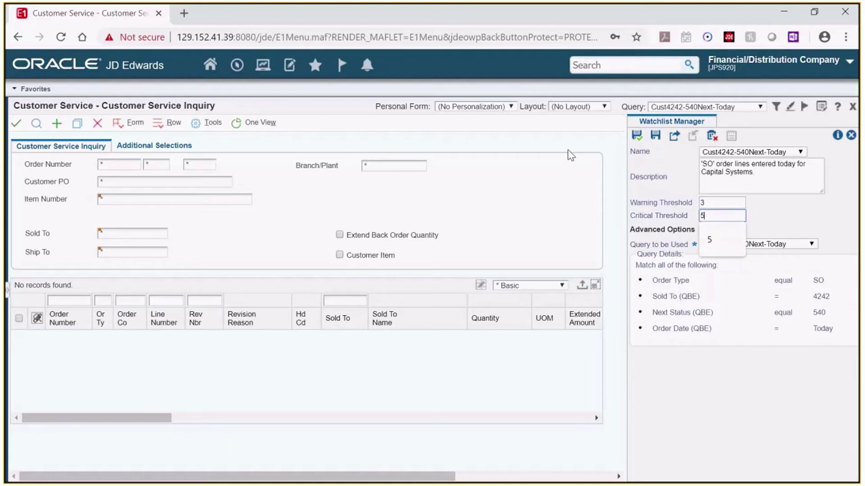
{"action": "left_click", "coordinate": [637, 136]}
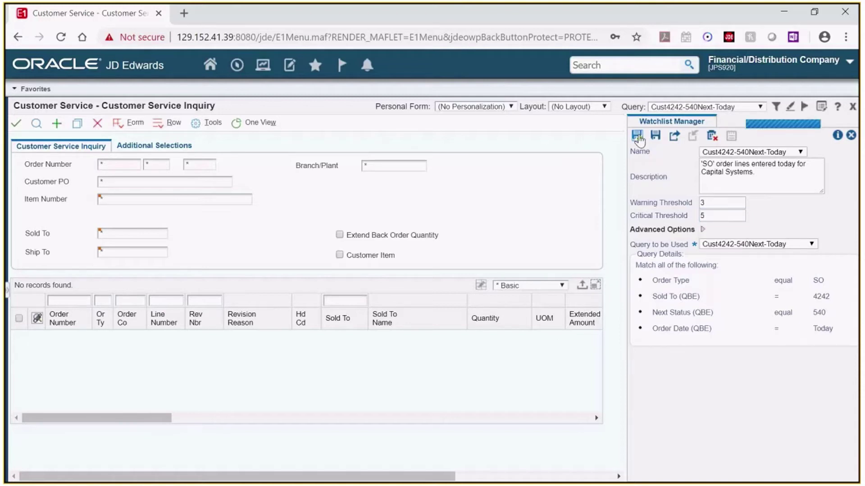
{"action": "left_click", "coordinate": [850, 135]}
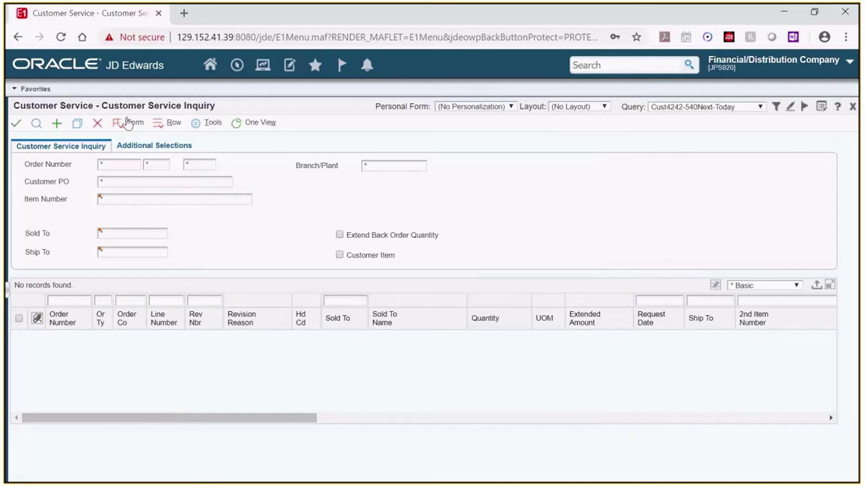
{"action": "left_click", "coordinate": [98, 123]}
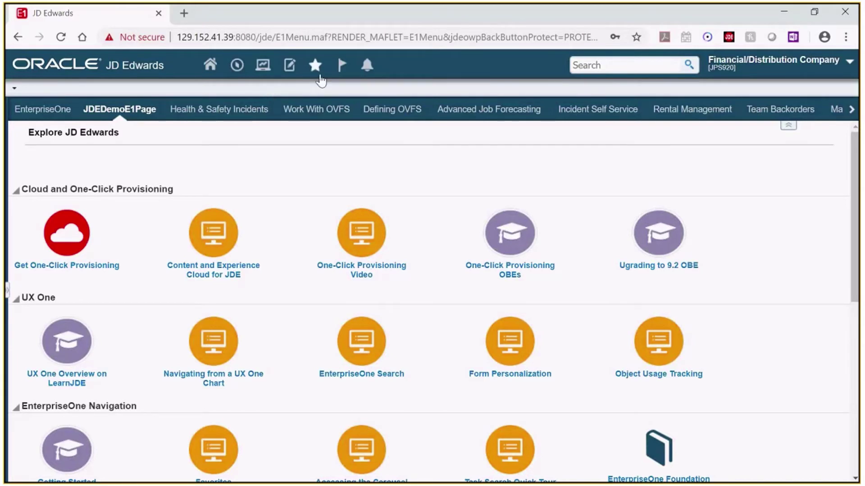
Step: Open the Cust4242-540Next-Today personal watchlist to list its five order lines totalling 81,798.00
{"action": "left_click", "coordinate": [343, 67]}
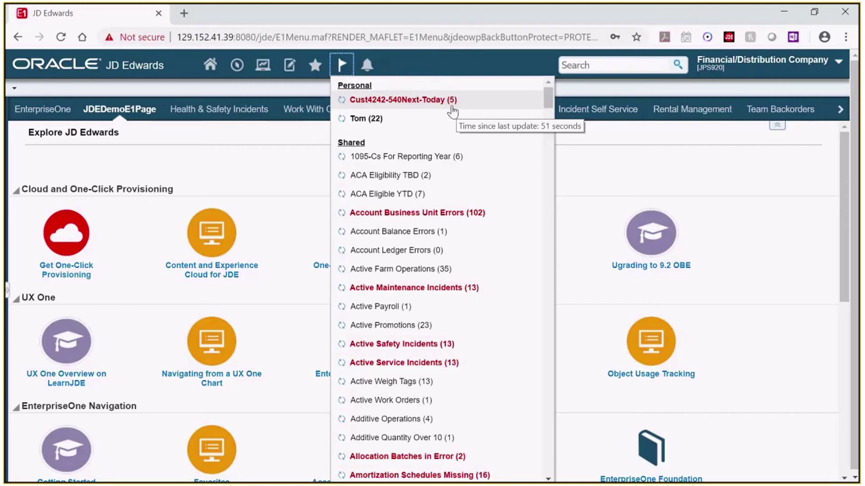
{"action": "left_click", "coordinate": [452, 112]}
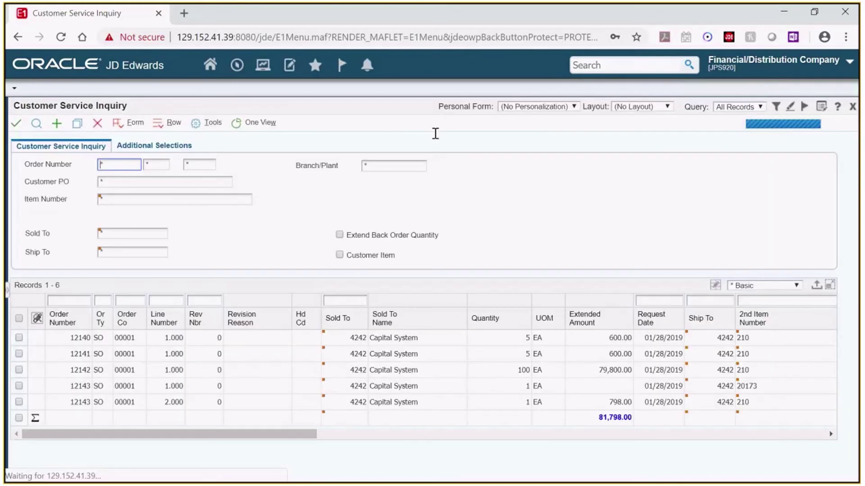